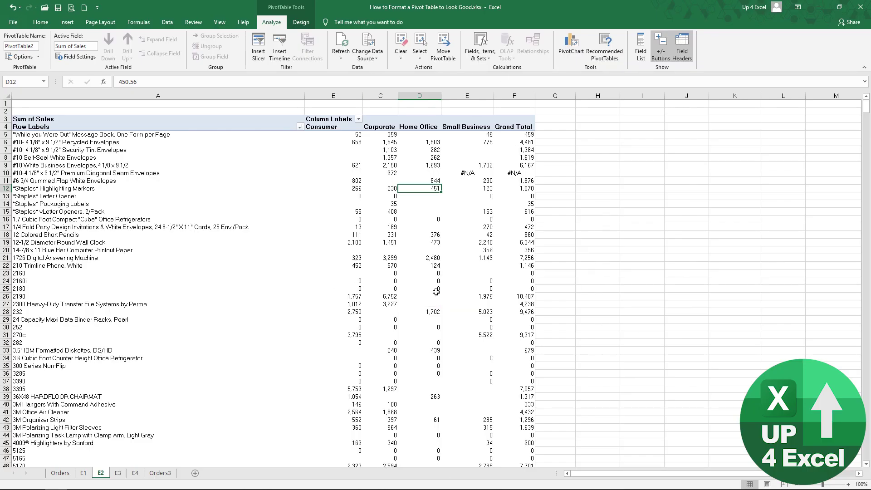
Step: Inspect the pivot table's Small Business, Corporate, Home Office and Grand Total values, including blanks and #N/A
mouse_move(468, 312)
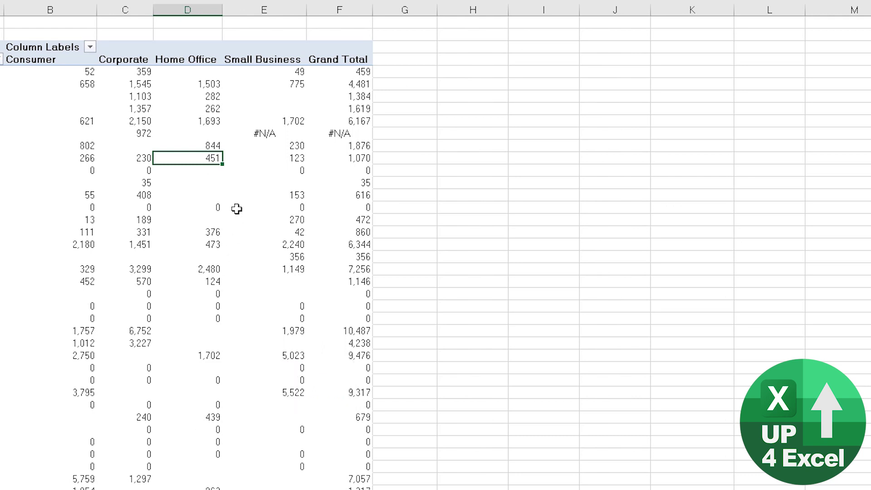
click(236, 196)
click(213, 331)
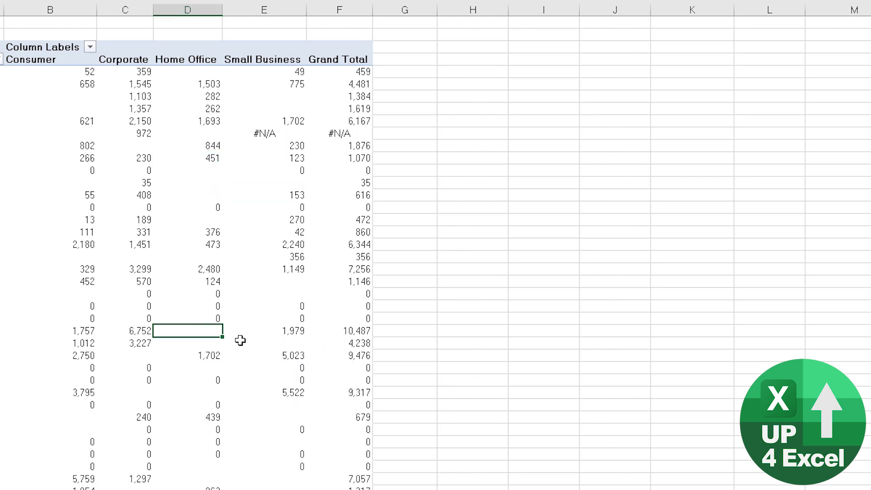
click(293, 290)
click(254, 244)
click(259, 132)
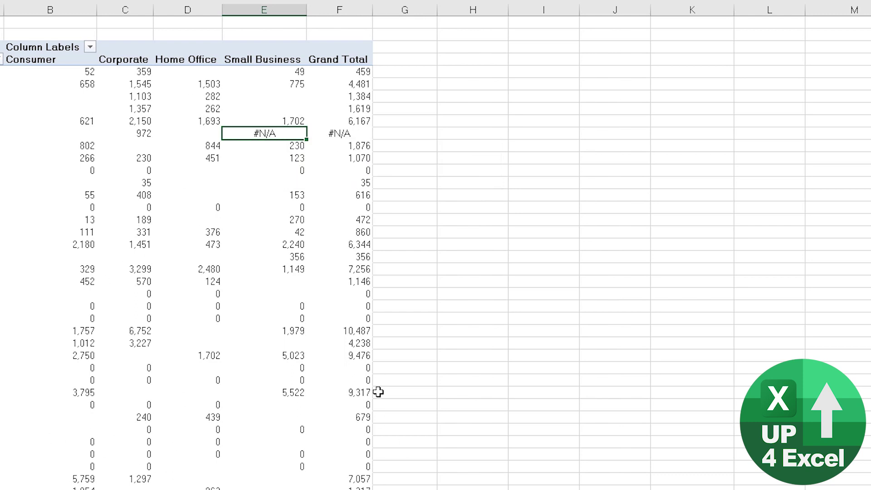
click(353, 439)
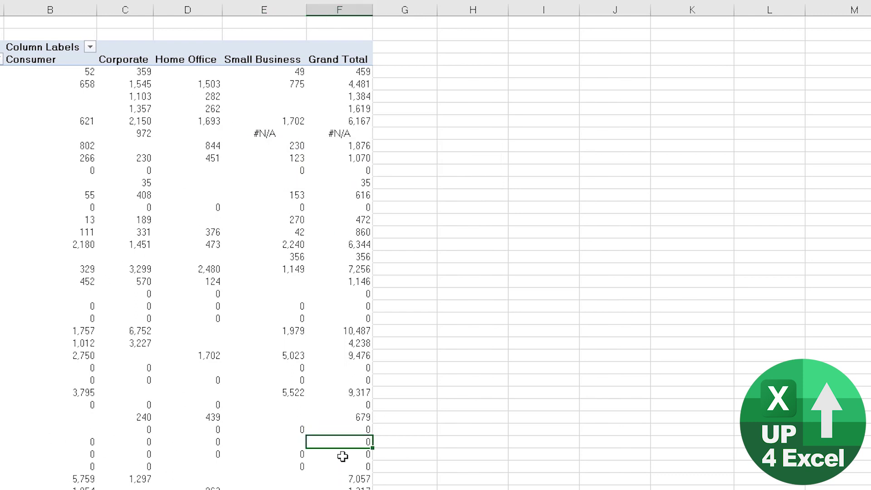
drag(357, 418, 359, 411)
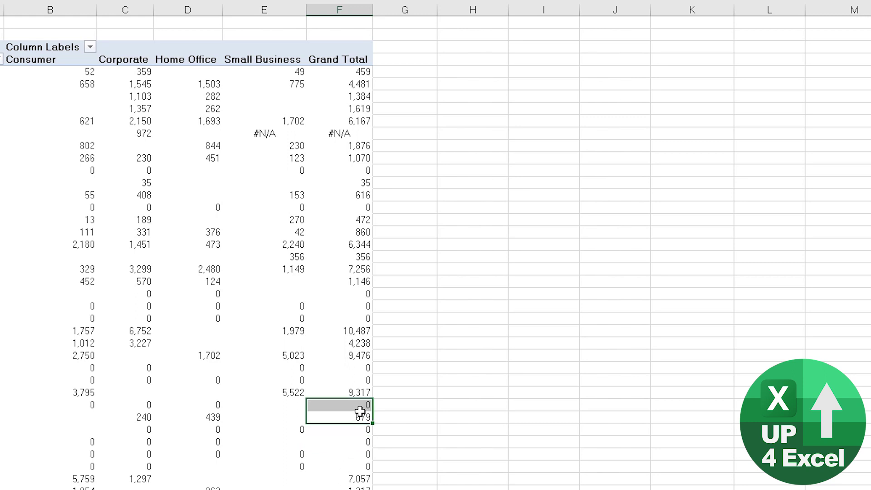
click(126, 148)
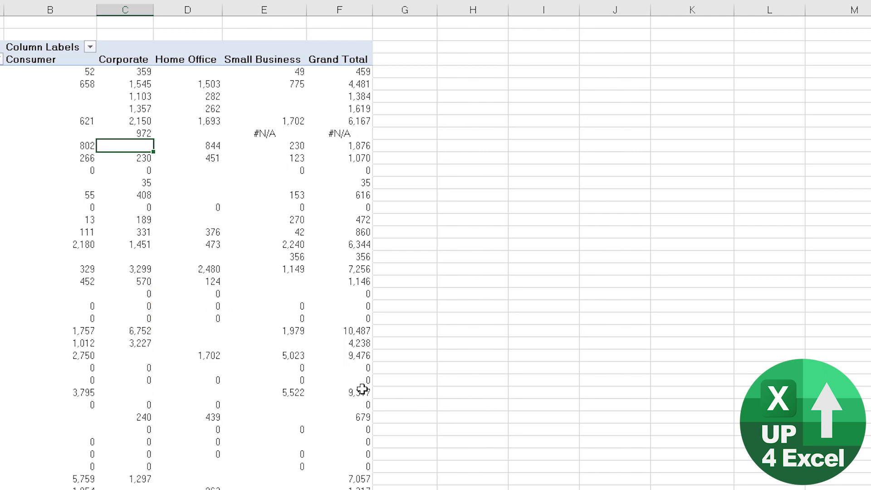
Step: Open PivotTable Options from the pivot table's right-click menu
mouse_move(274, 333)
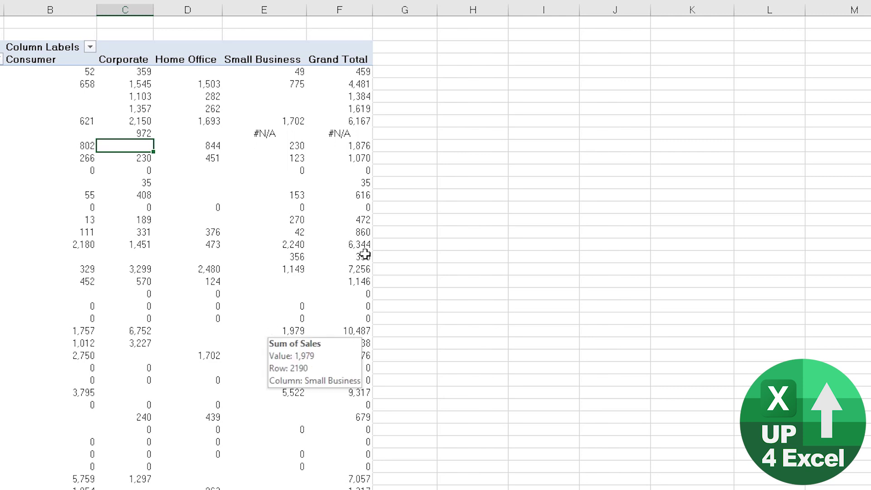
mouse_move(19, 168)
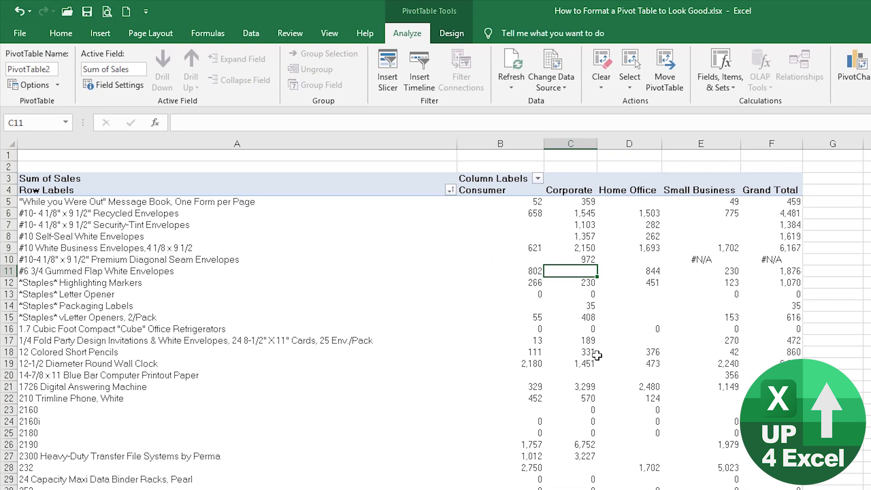
click(145, 232)
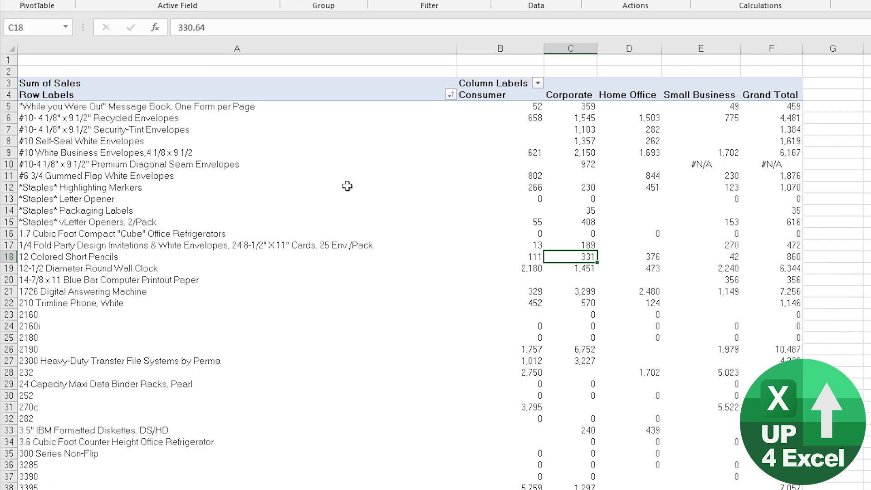
right_click(348, 282)
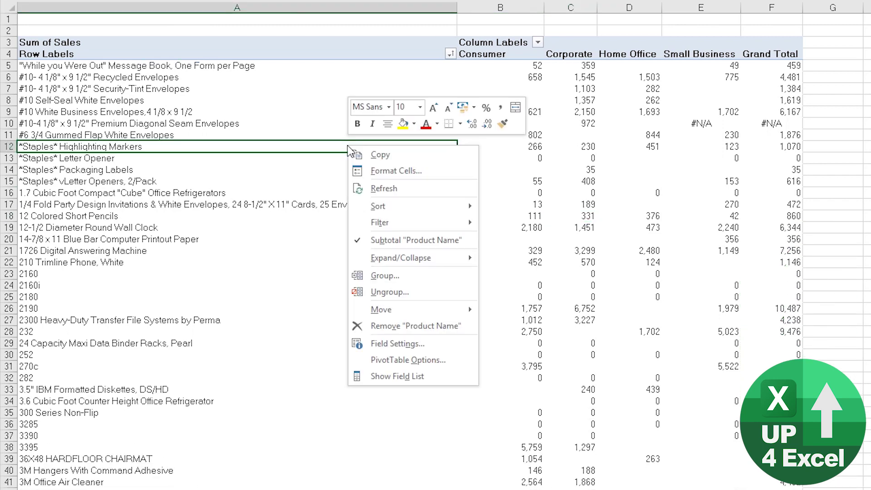
click(433, 366)
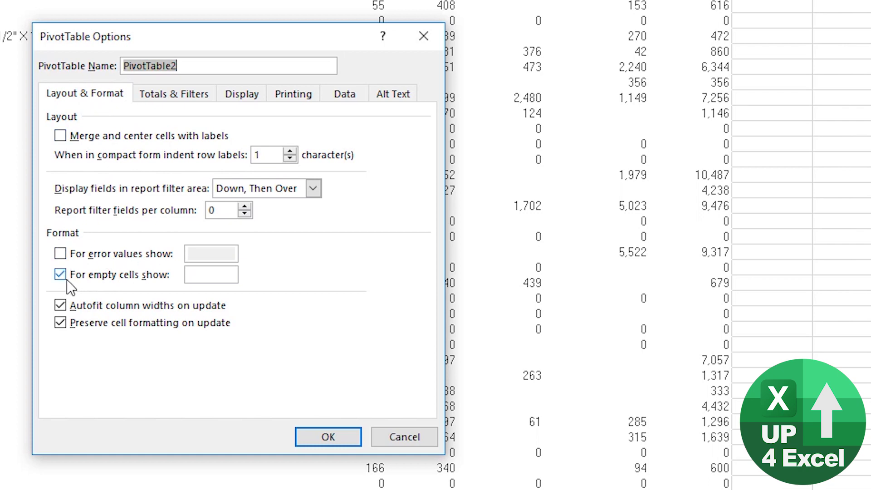
Step: Turn on custom error display, showing 0 for empty cells and 'Error' for error values
click(60, 254)
click(232, 282)
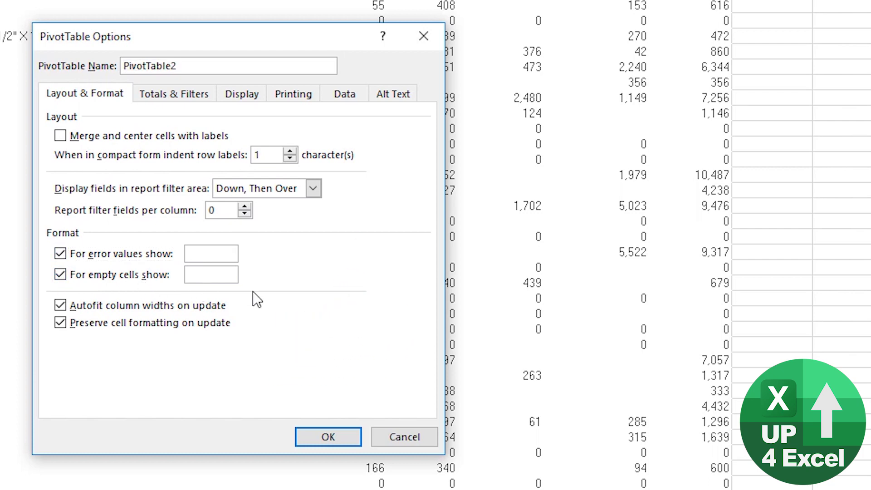
text(0)
text(Error)
click(333, 442)
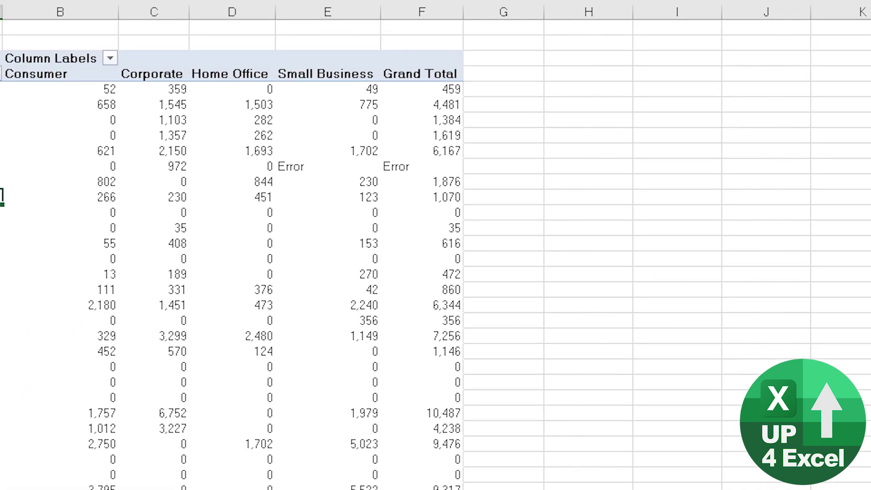
click(328, 170)
click(403, 169)
click(334, 169)
click(430, 169)
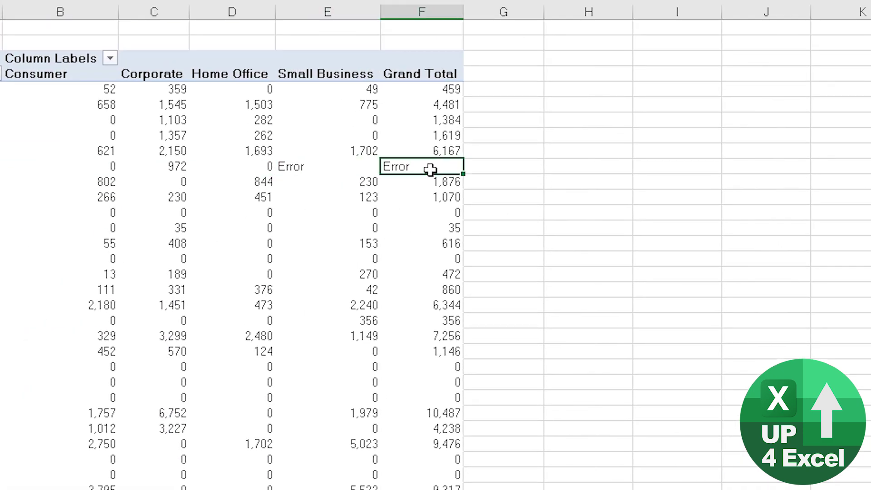
mouse_move(428, 188)
key(ctrl+Down)
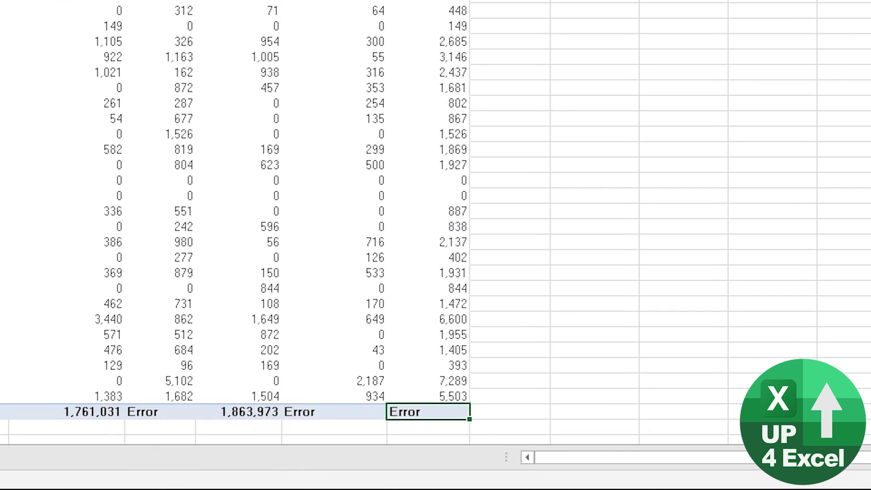
key(Left)
key(Left)
key(Left)
key(Left)
key(Right)
key(Right)
key(Right)
key(Right)
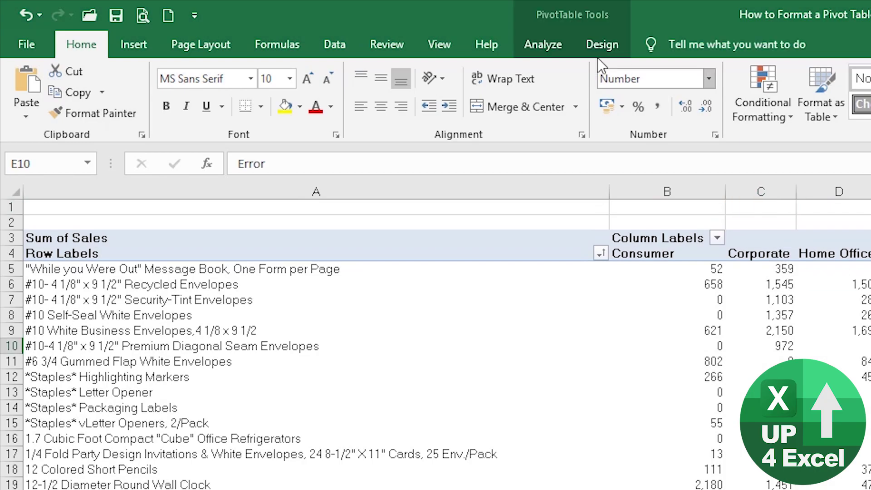
Step: In PivotTable Options from the Analyze tab, replace the 'Error' error-value text with 0
click(556, 45)
click(20, 116)
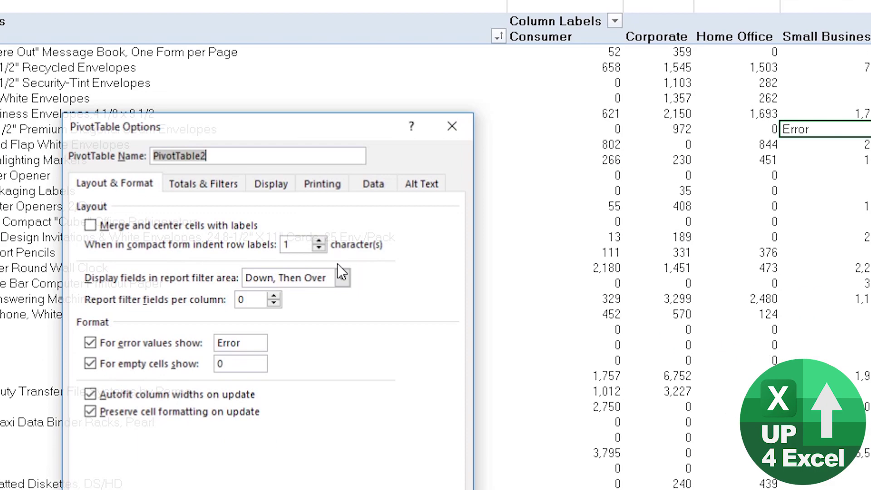
drag(255, 346, 180, 348)
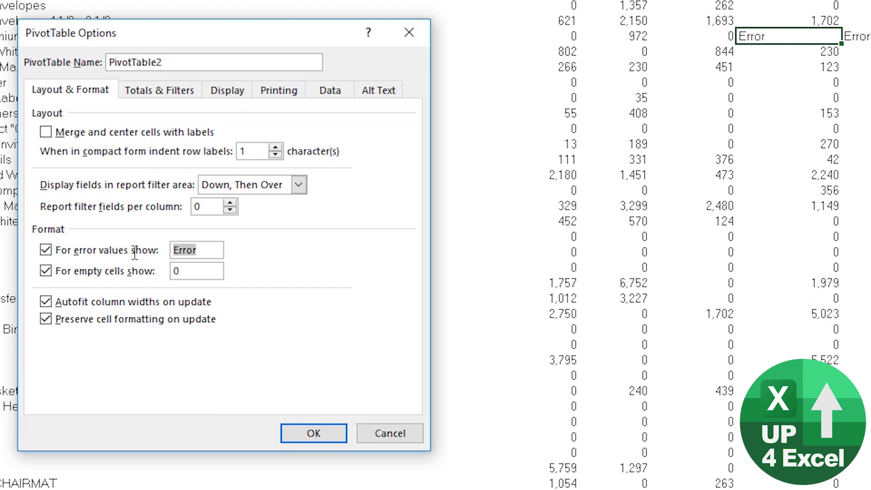
text(0)
click(304, 432)
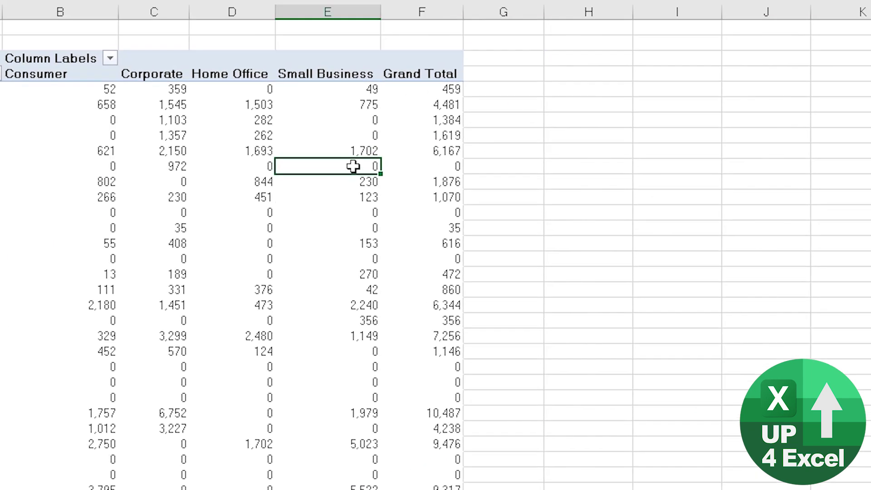
mouse_move(341, 167)
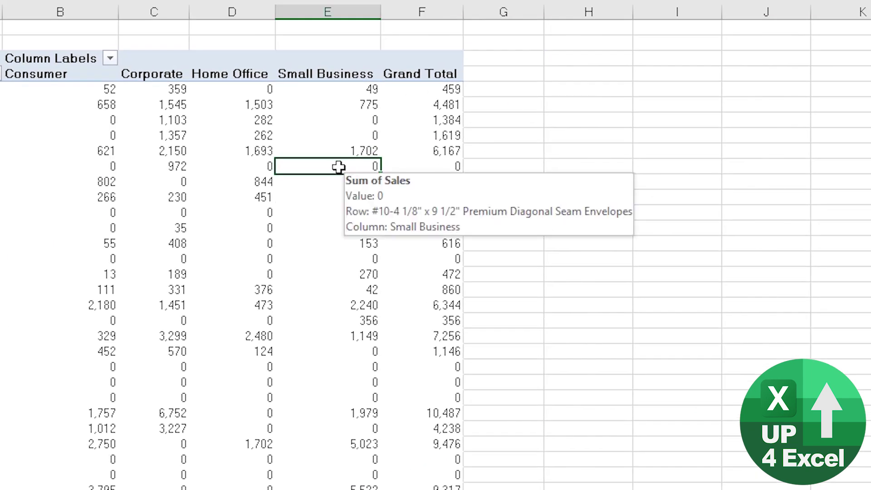
click(427, 168)
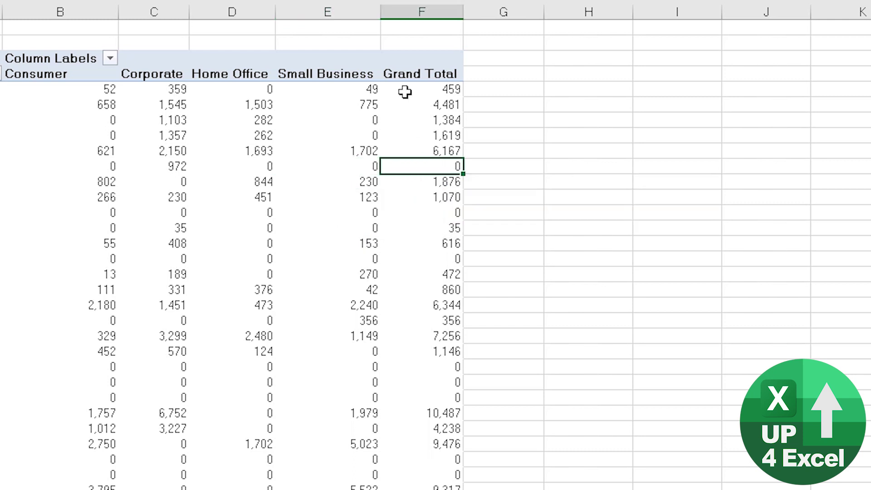
mouse_move(430, 167)
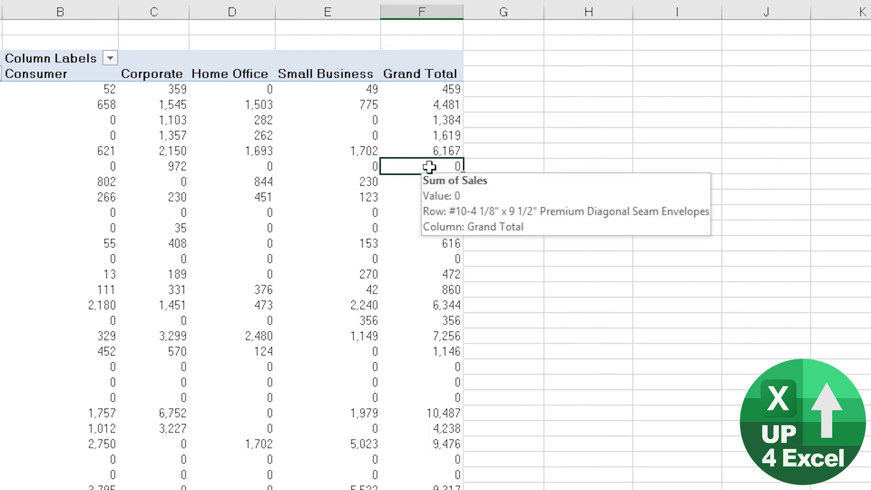
click(347, 168)
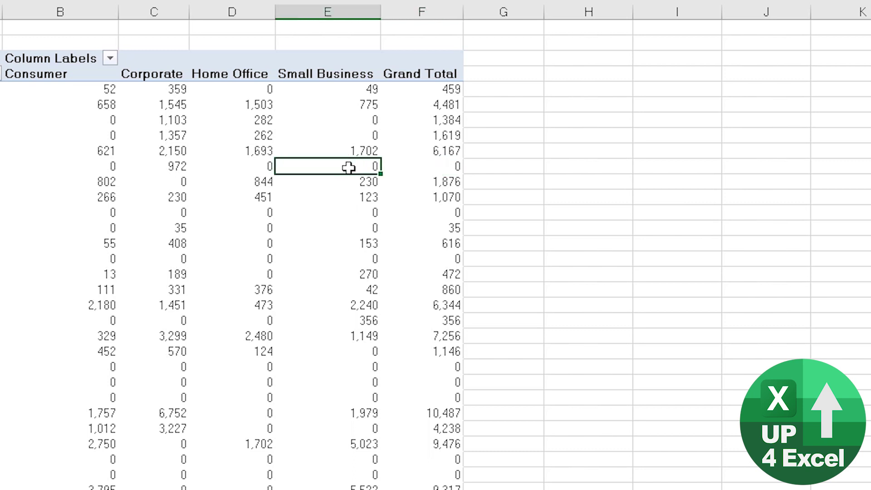
click(438, 169)
mouse_move(422, 167)
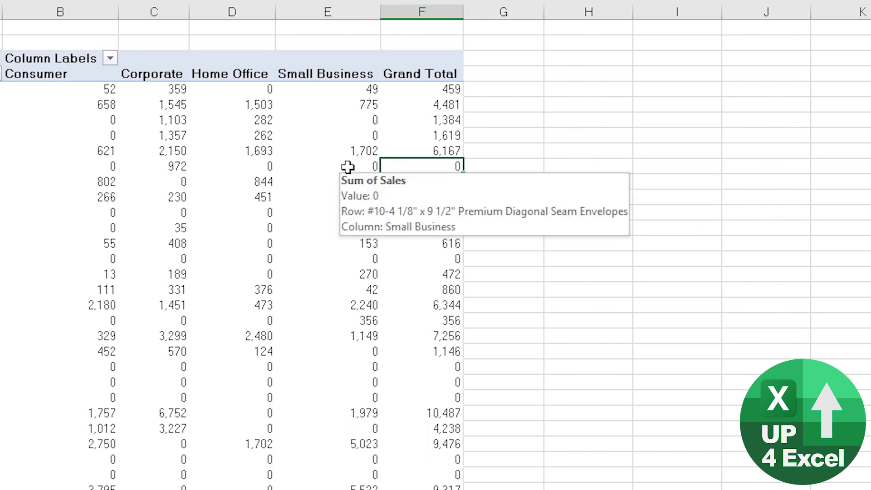
drag(346, 167, 113, 166)
mouse_move(430, 167)
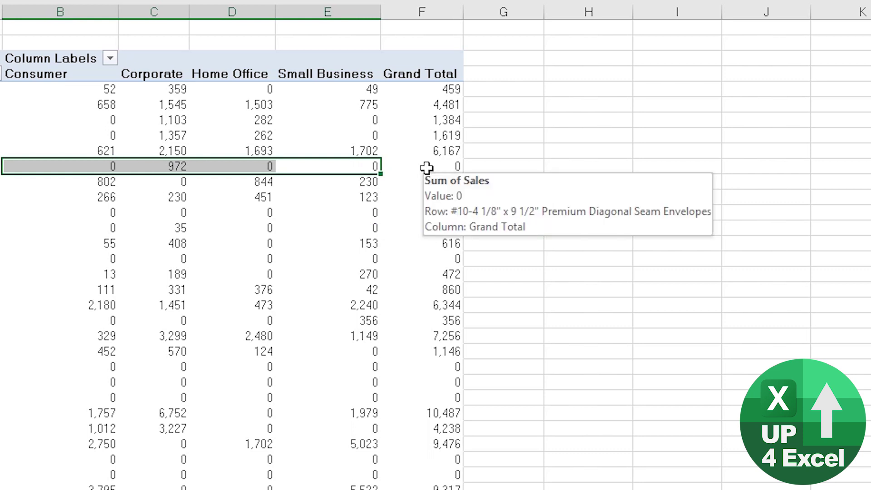
click(419, 168)
mouse_move(426, 183)
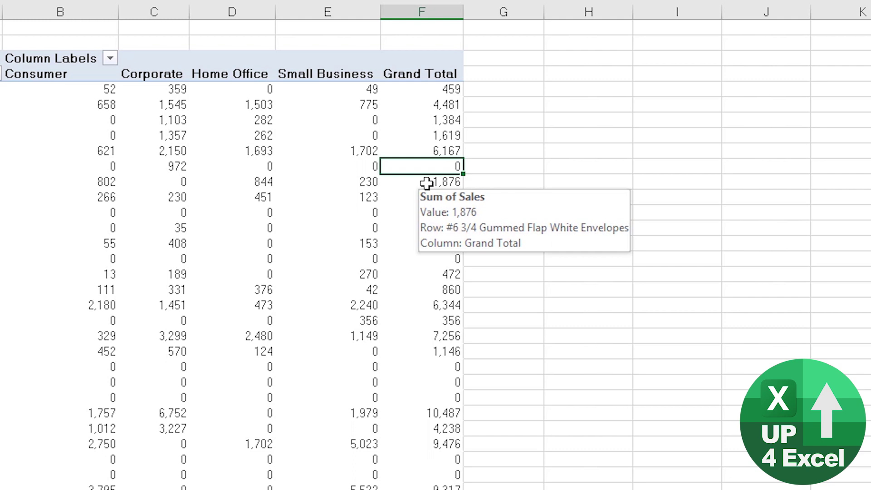
Step: Turn off grand totals for rows and columns on the PivotTable Options Totals & Filters tab
right_click(406, 171)
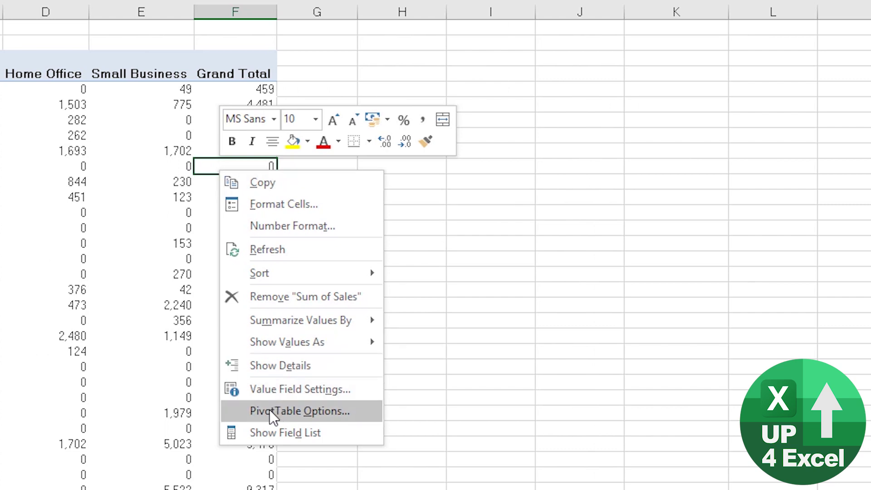
key(Escape)
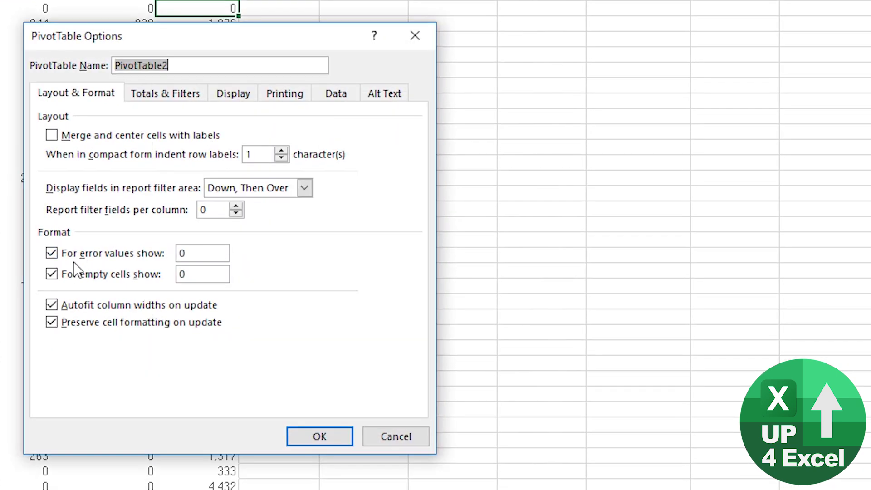
click(164, 93)
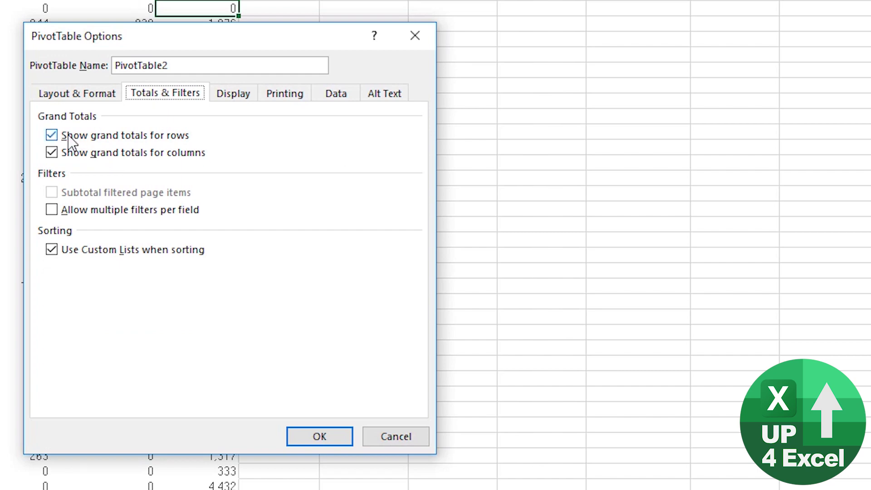
click(52, 135)
click(53, 153)
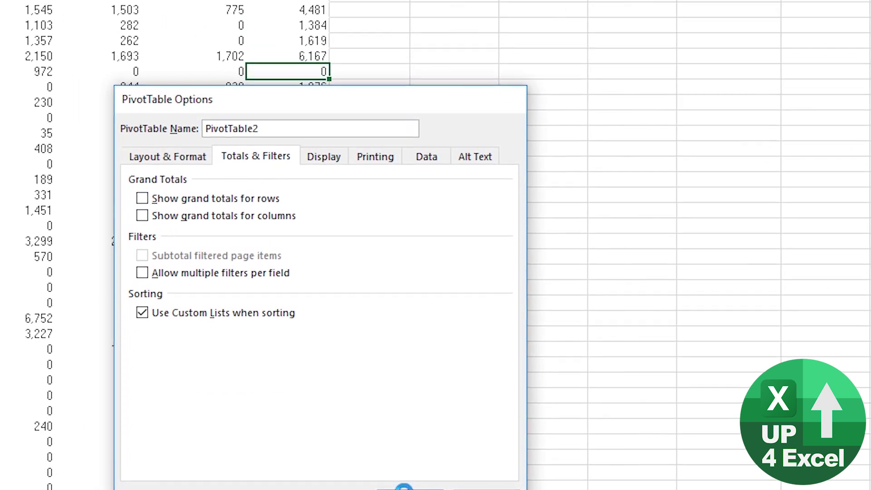
click(311, 438)
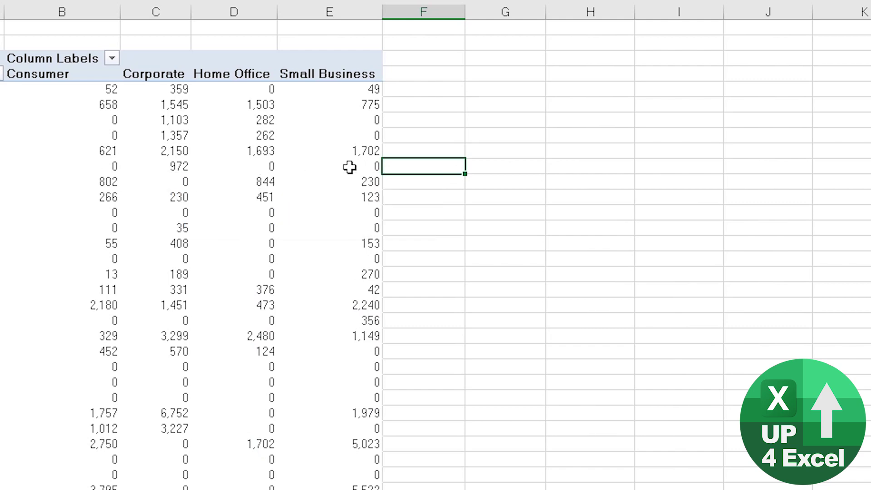
click(245, 181)
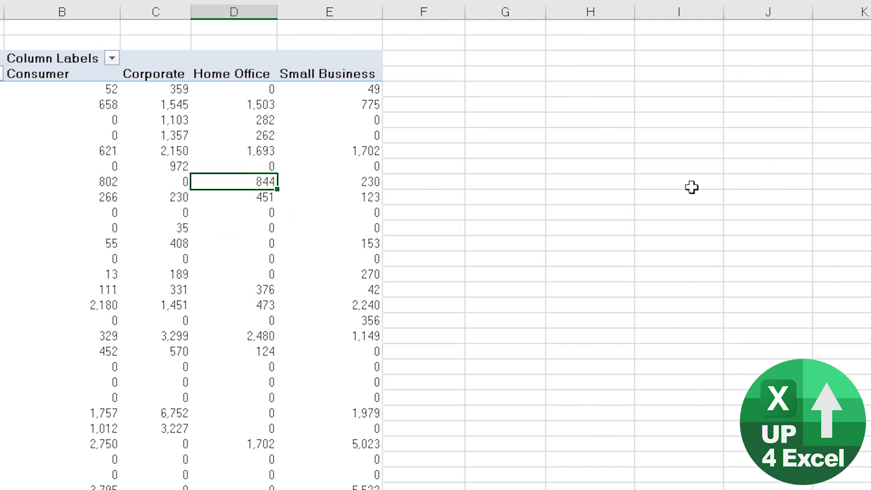
key(ctrl+Down)
key(ctrl+Up)
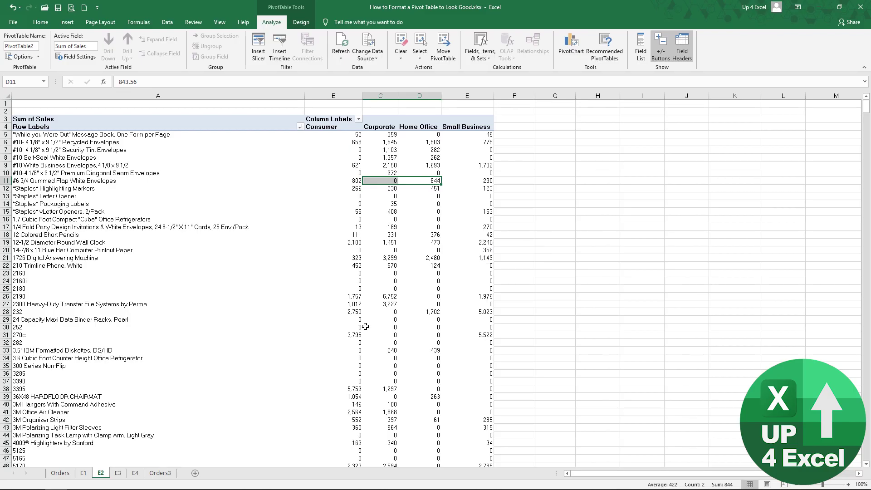
click(351, 327)
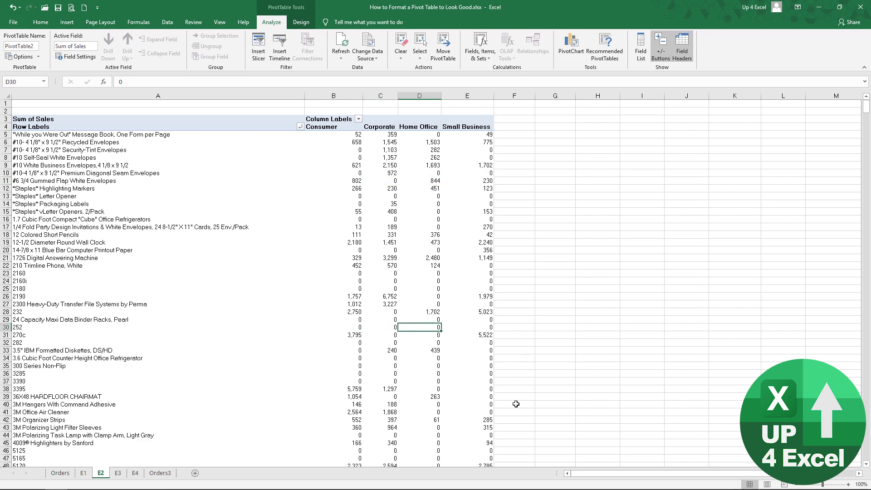
click(354, 358)
mouse_move(354, 358)
mouse_down()
mouse_move(464, 361)
mouse_move(470, 384)
mouse_up()
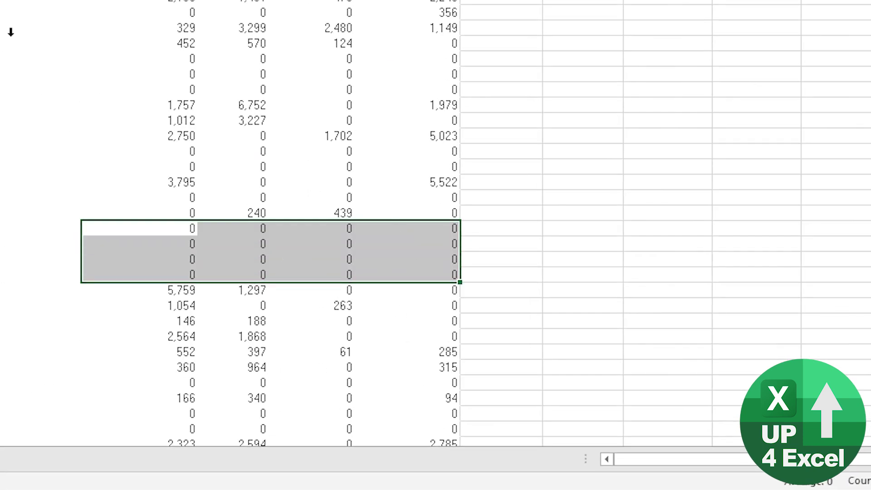
Step: Add a Product Name value filter: Sum of Sales does not equal 0
right_click(281, 117)
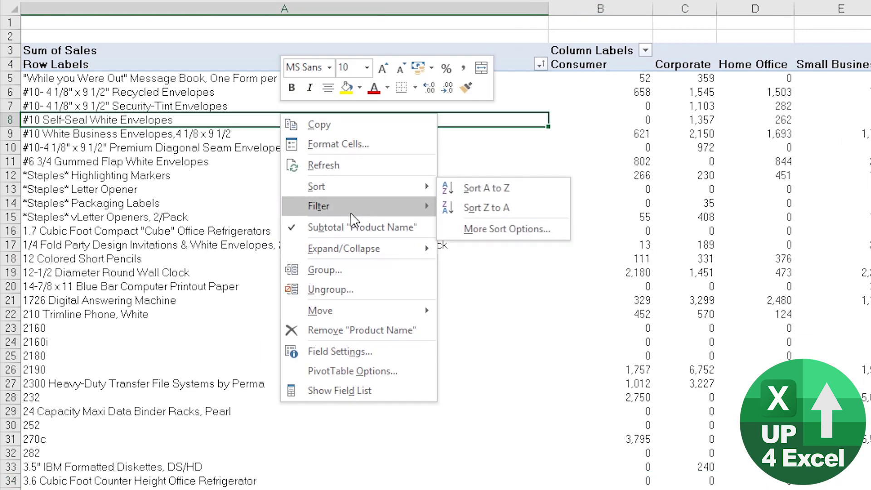
mouse_move(352, 210)
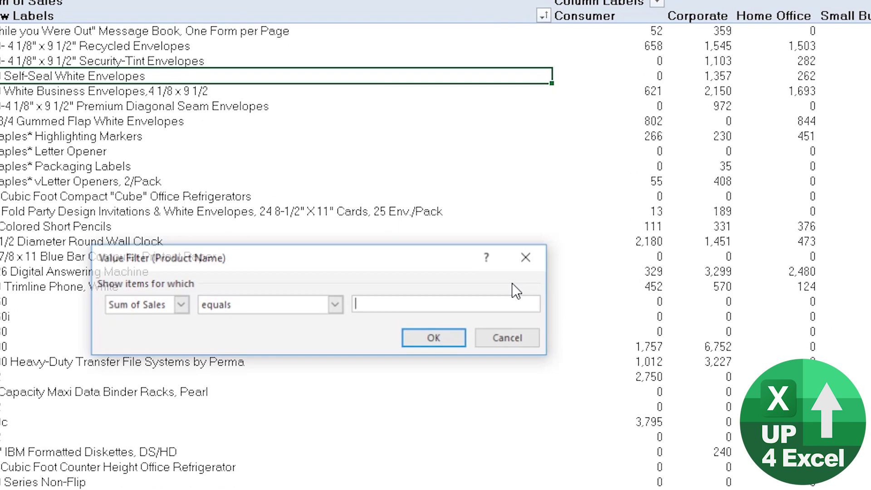
click(330, 296)
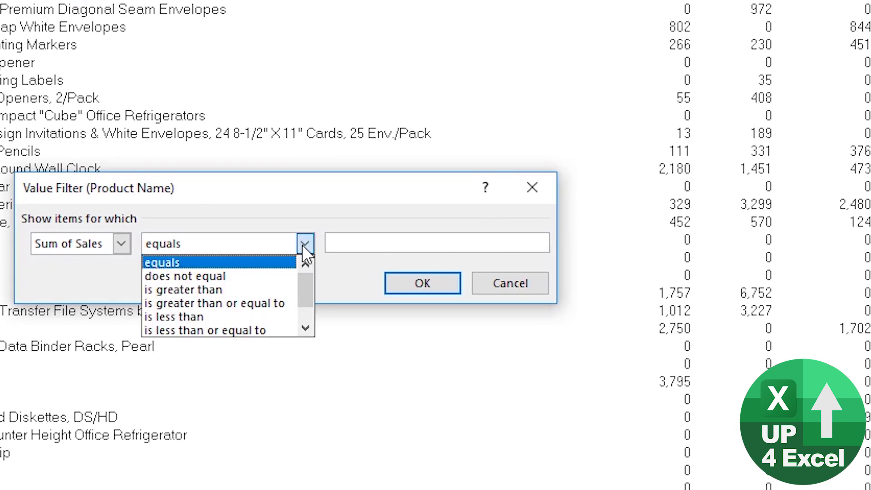
click(260, 275)
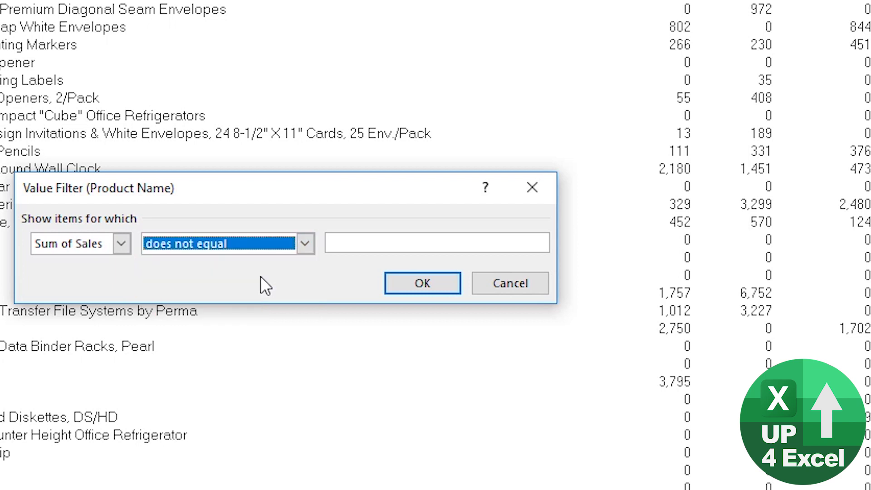
click(341, 244)
click(304, 241)
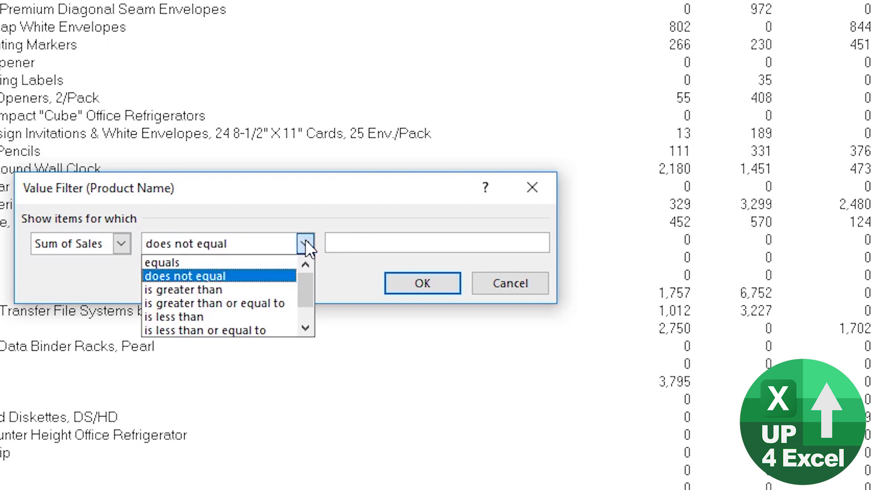
click(374, 237)
text(0)
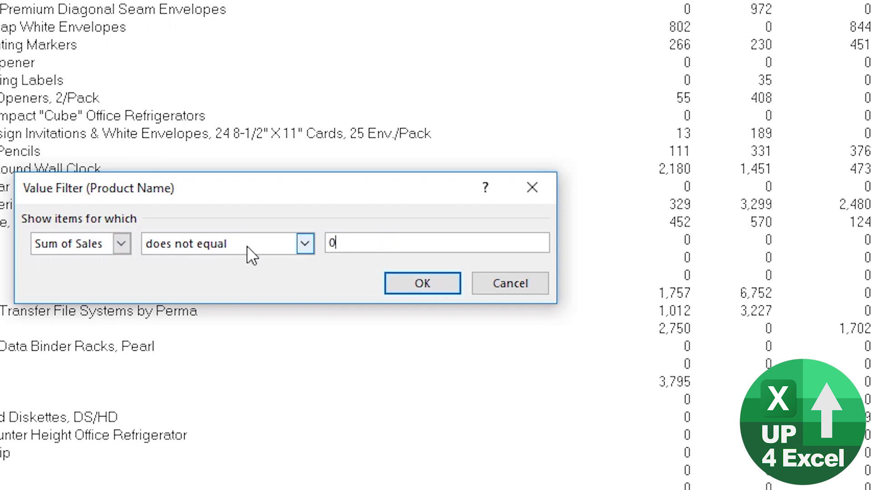
click(424, 286)
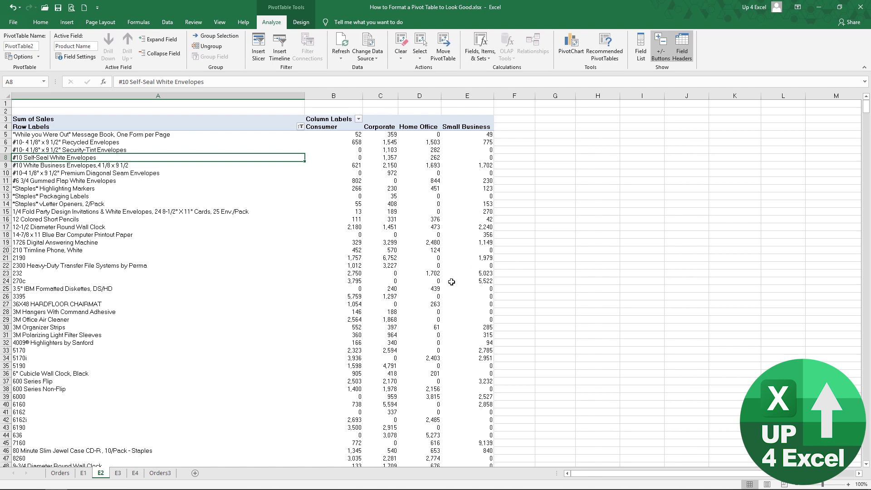
scroll(450, 281, down, 8)
click(433, 243)
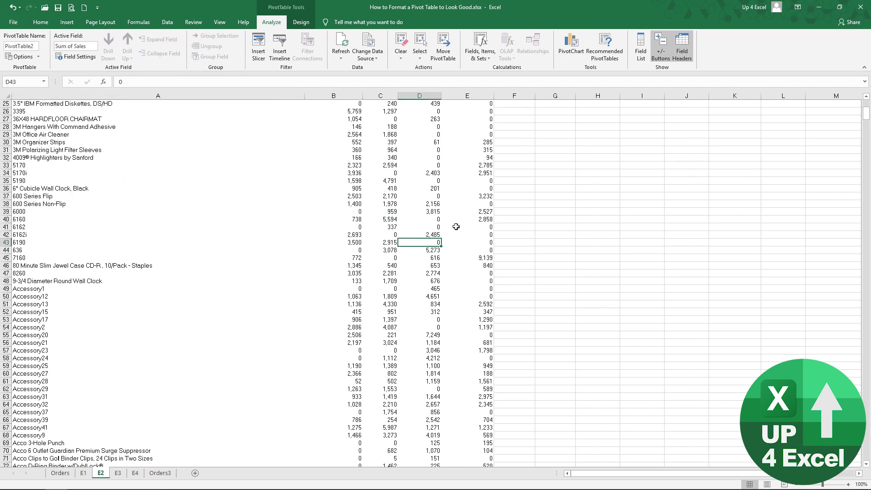
key(ctrl+Down)
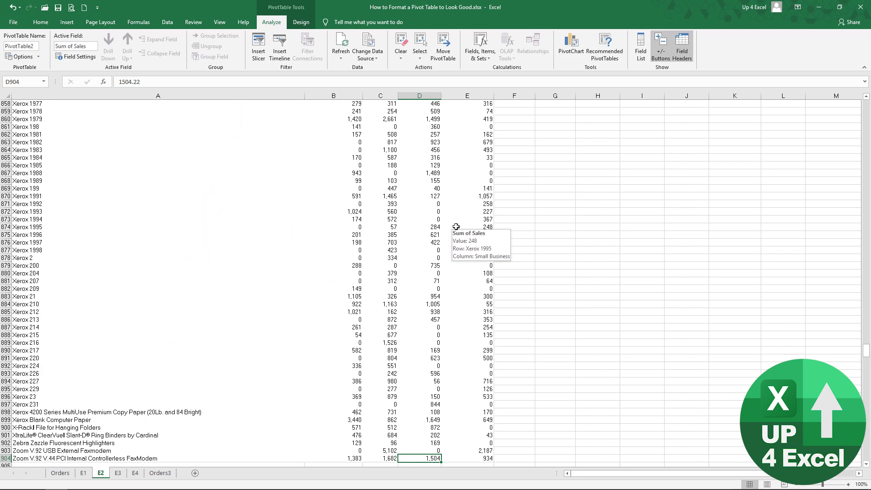
key(ctrl+Up)
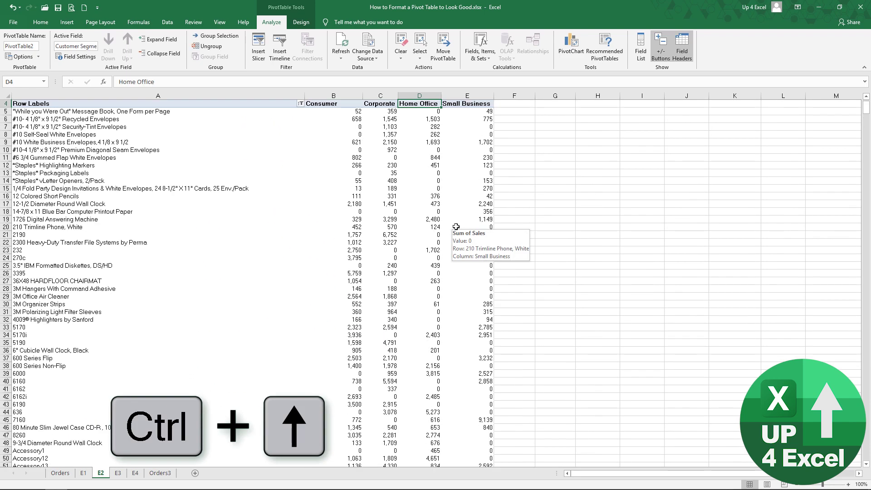